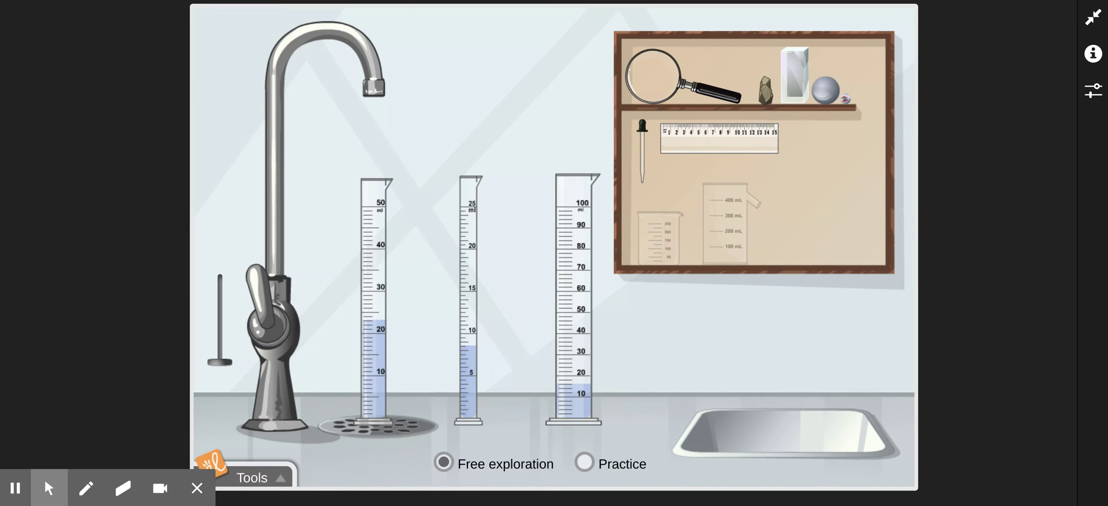
Move the rock onto the counter and back to the top shelf, then take the magnifying glass
drag(766, 94, 683, 358)
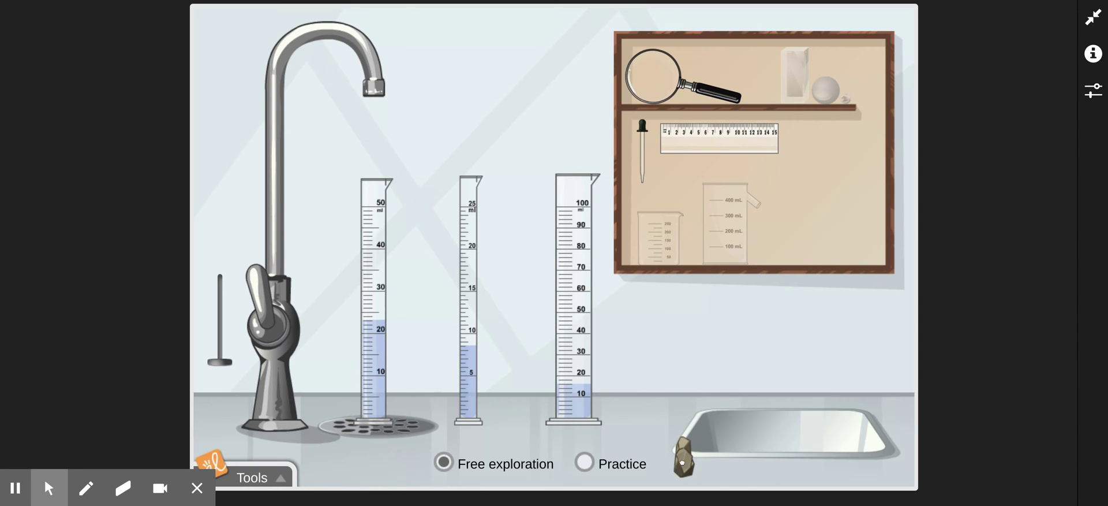
drag(684, 453, 642, 382)
drag(642, 413, 772, 53)
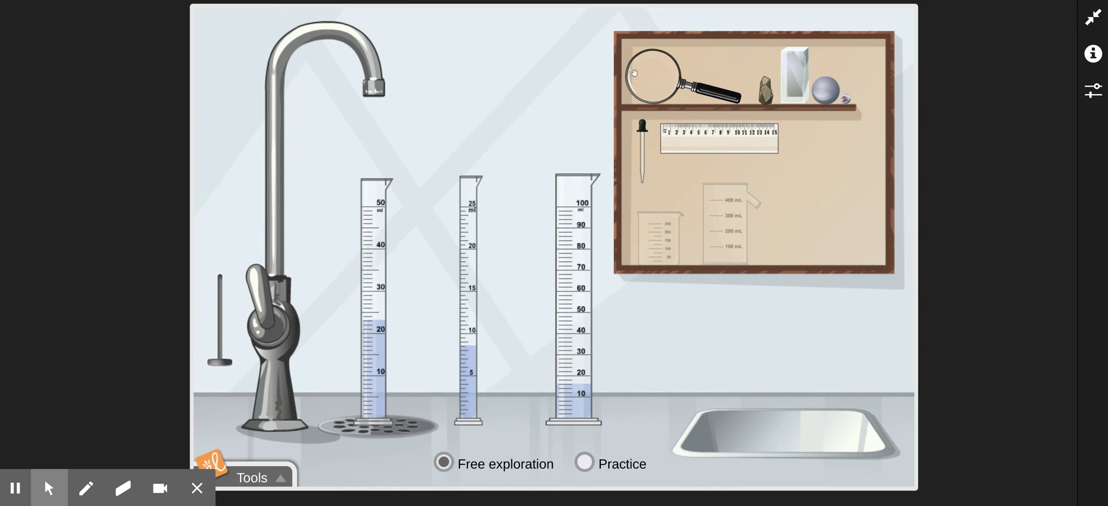
drag(678, 88, 570, 372)
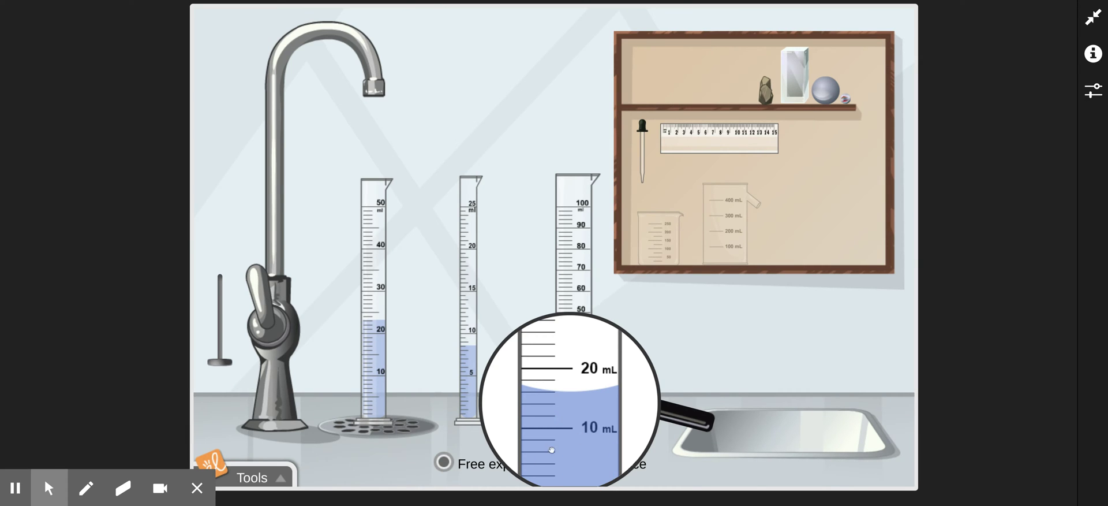
Place the magnifier on the 100 mL cylinder's water line, just below 20 mL
click(549, 415)
mouse_move(87, 478)
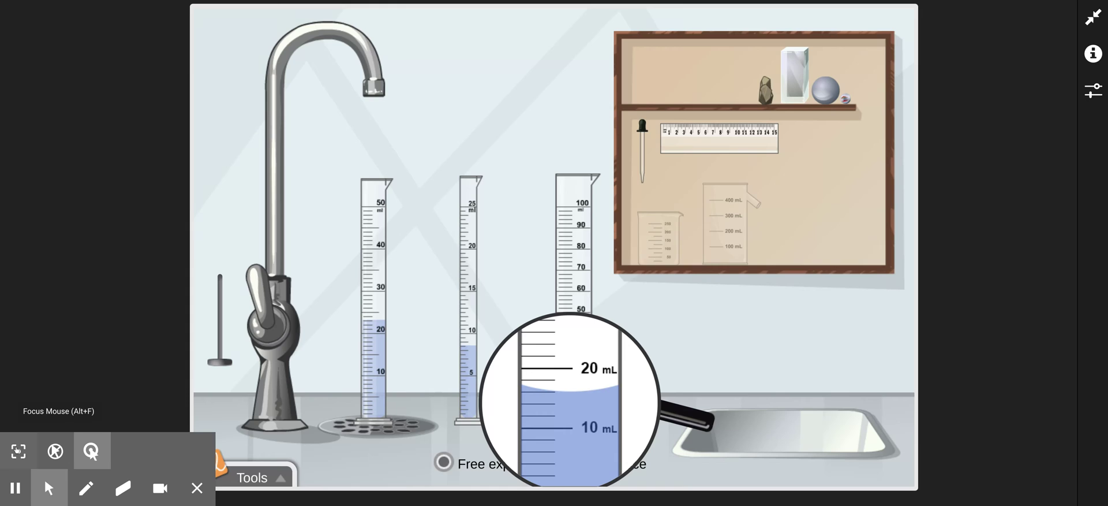
click(90, 439)
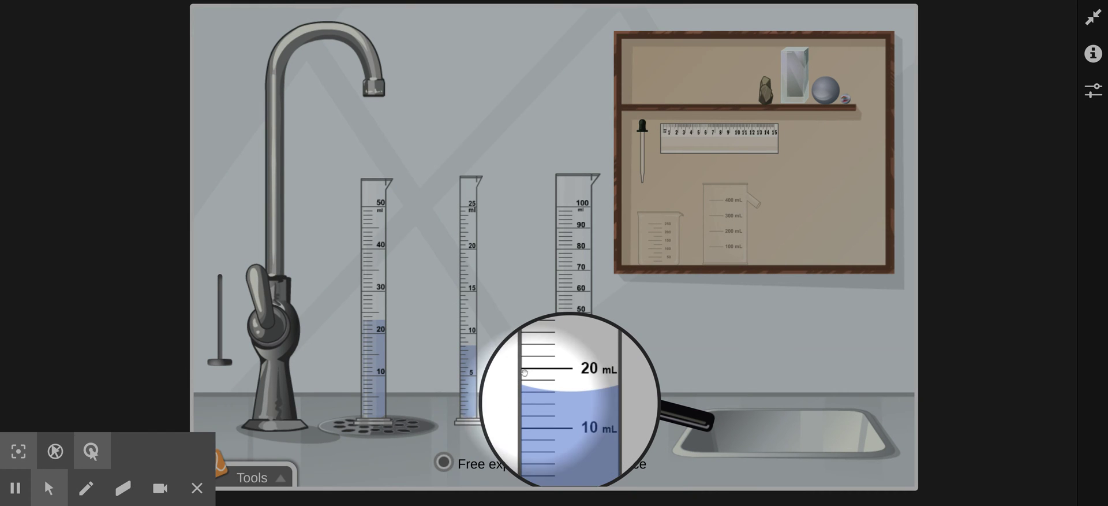
mouse_move(86, 485)
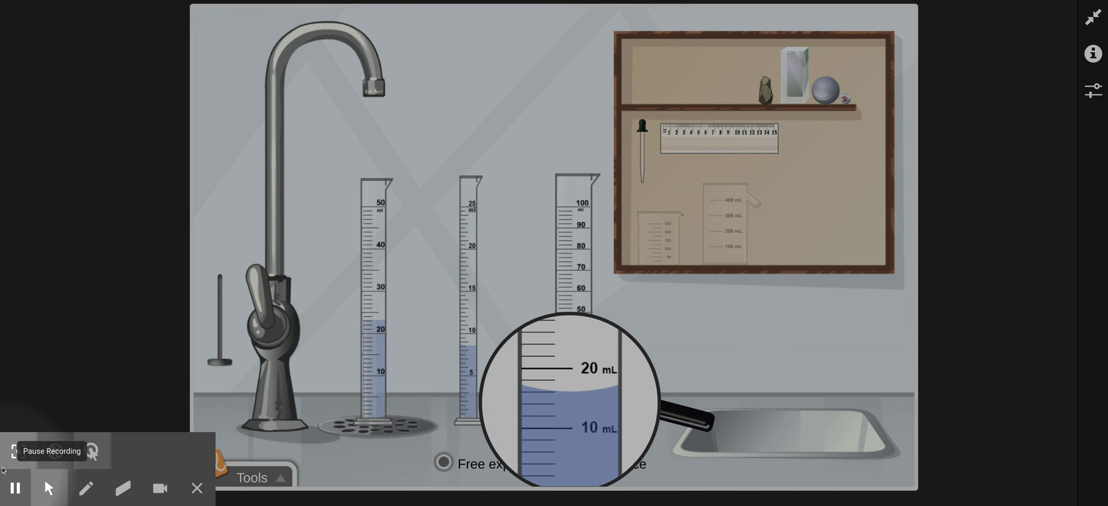
click(91, 451)
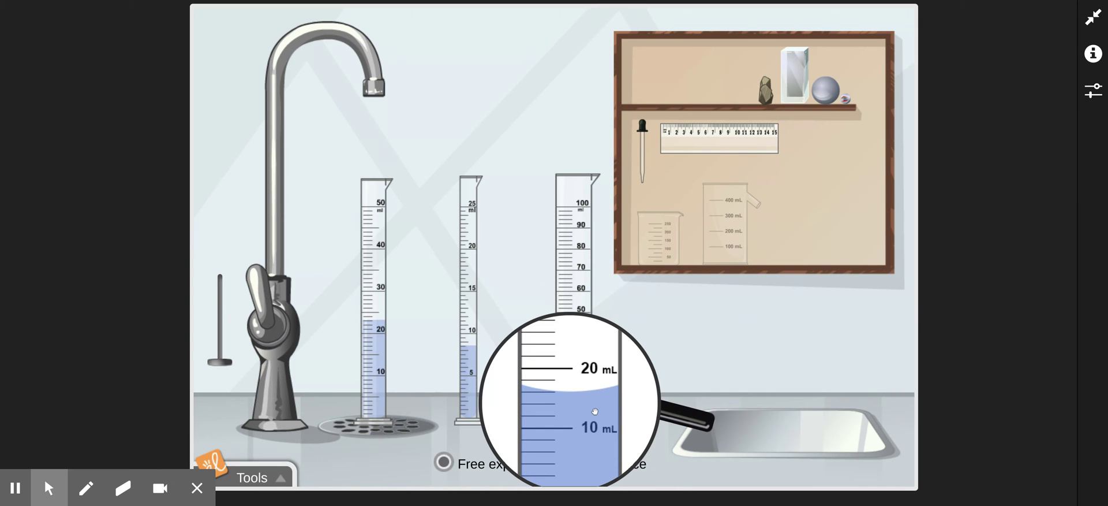
Magnify the 25 mL cylinder's water level, then the 50 mL cylinder's level near 24 mL
drag(595, 411, 497, 365)
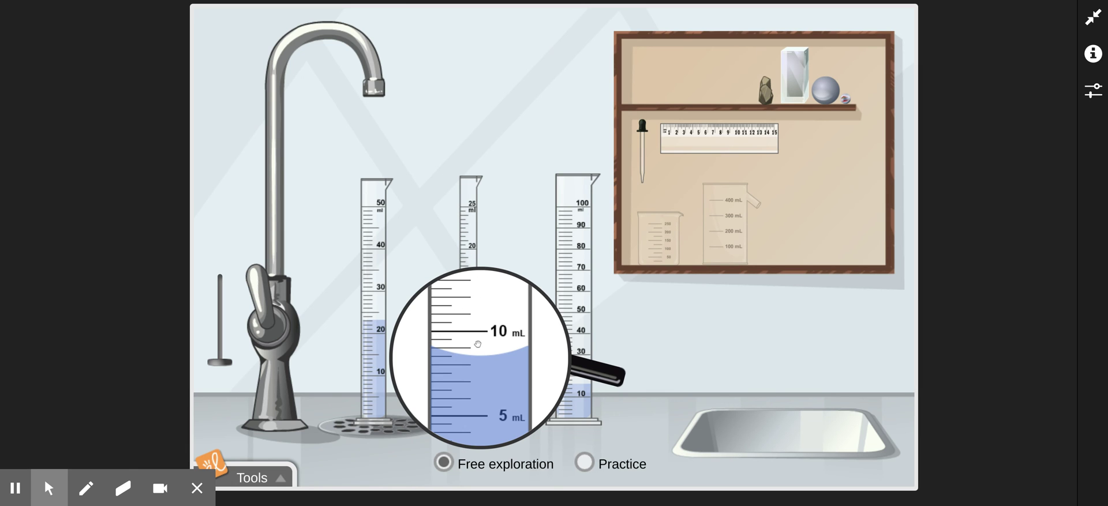
drag(477, 341, 377, 306)
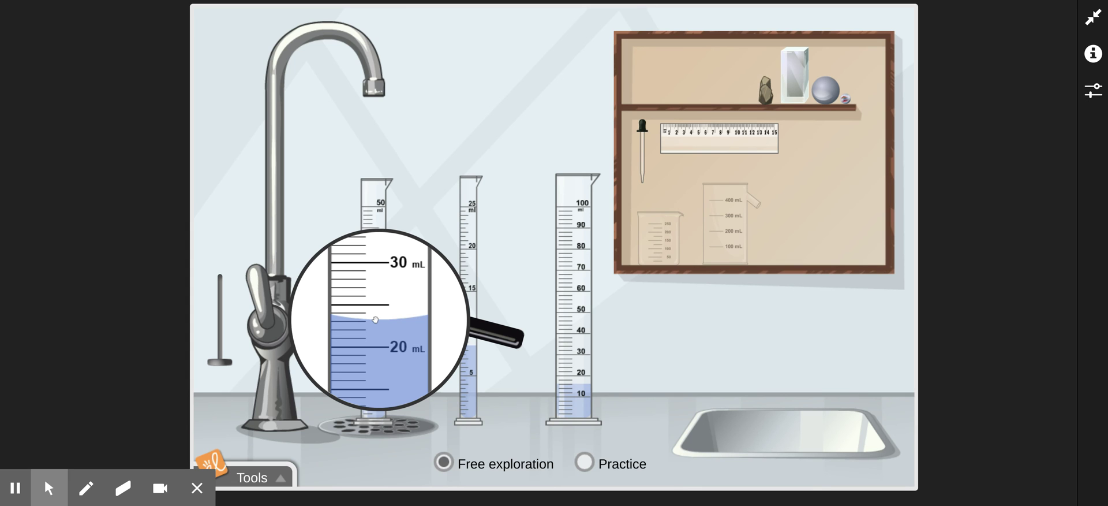
Shelve the magnifier, set it on the 100 mL cylinder's water line, and lift the rock
drag(401, 345, 927, 250)
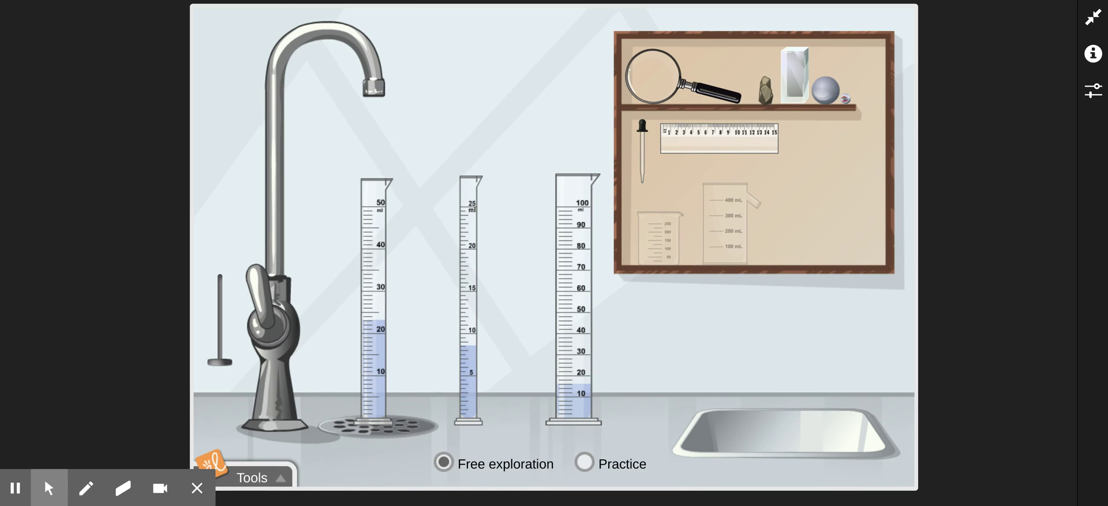
drag(655, 84, 569, 365)
drag(765, 92, 740, 53)
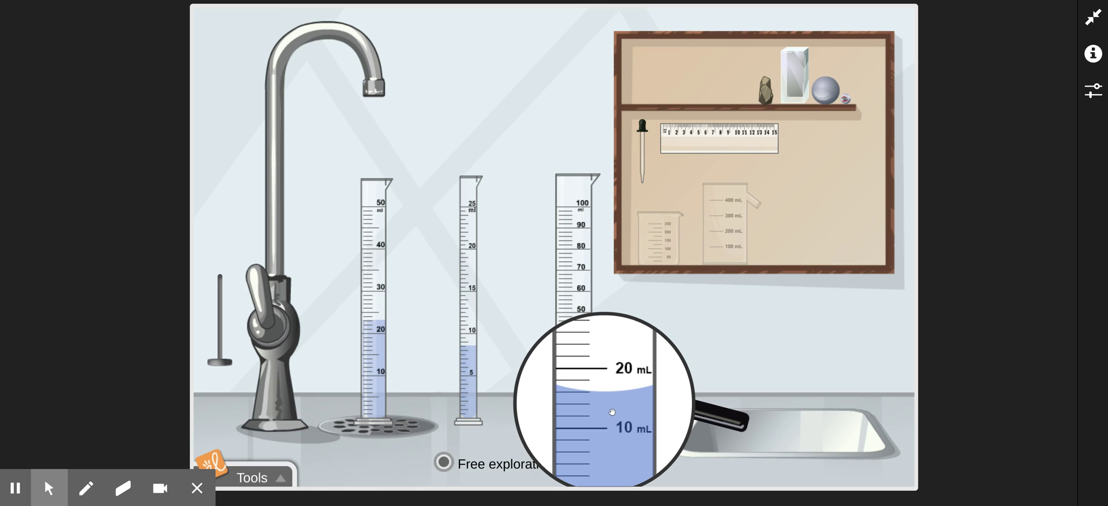
Reposition the rock along the top shelf and return the magnifier to the shelf
drag(766, 88, 687, 70)
drag(764, 87, 568, 122)
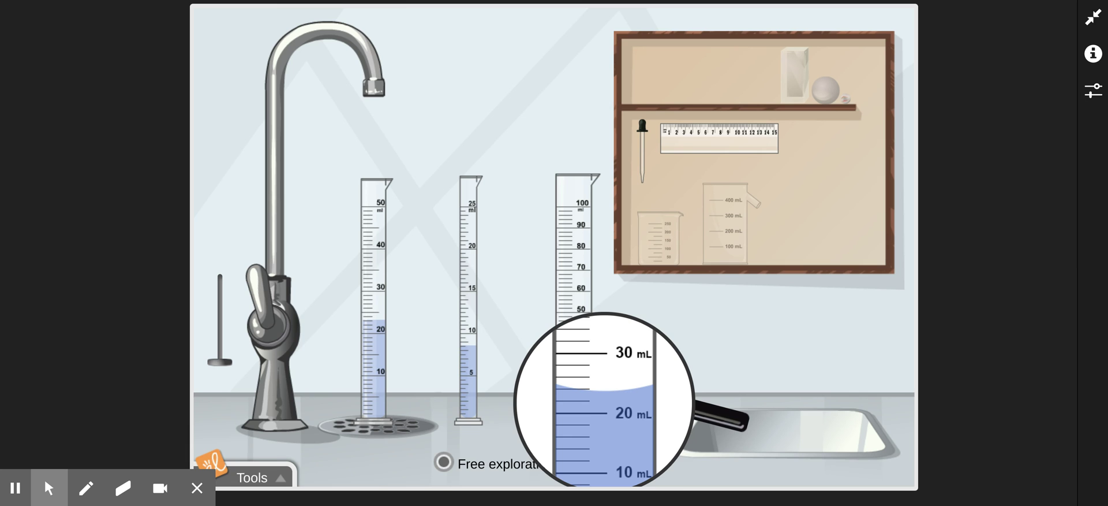
click(648, 465)
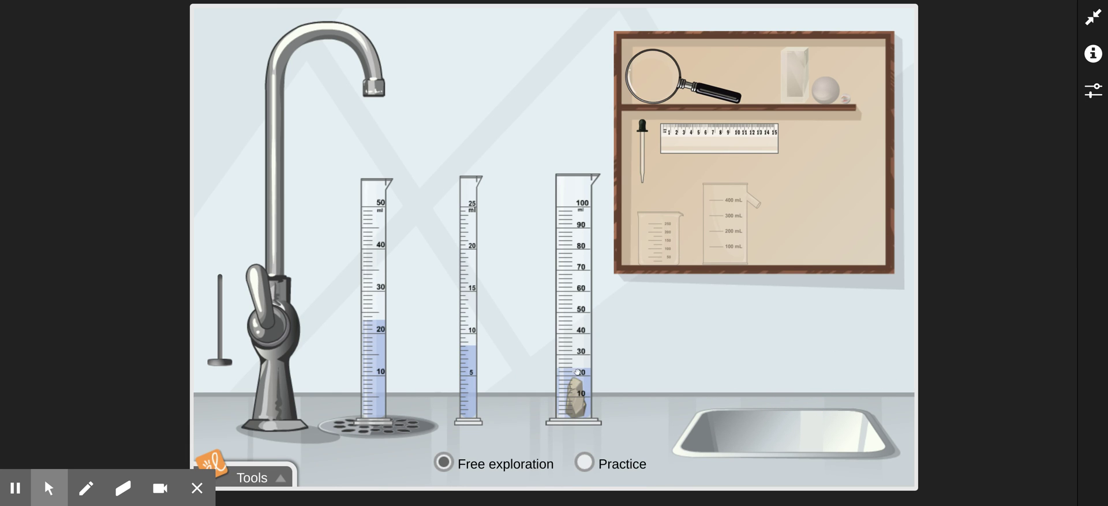
Read the 100 mL cylinder without the rock (about 15 mL), then with it (about 25 mL)
drag(578, 372, 749, 203)
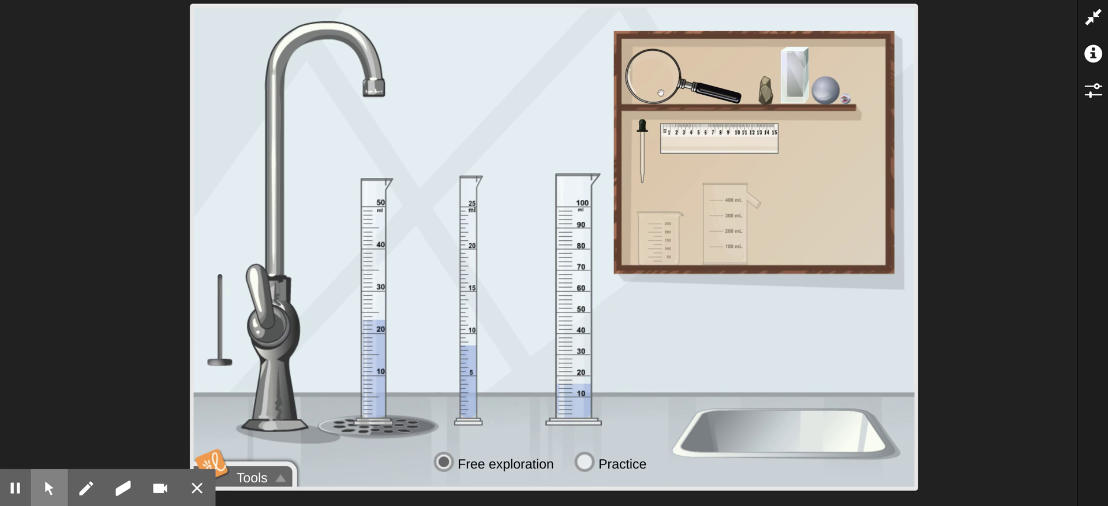
drag(661, 93, 589, 384)
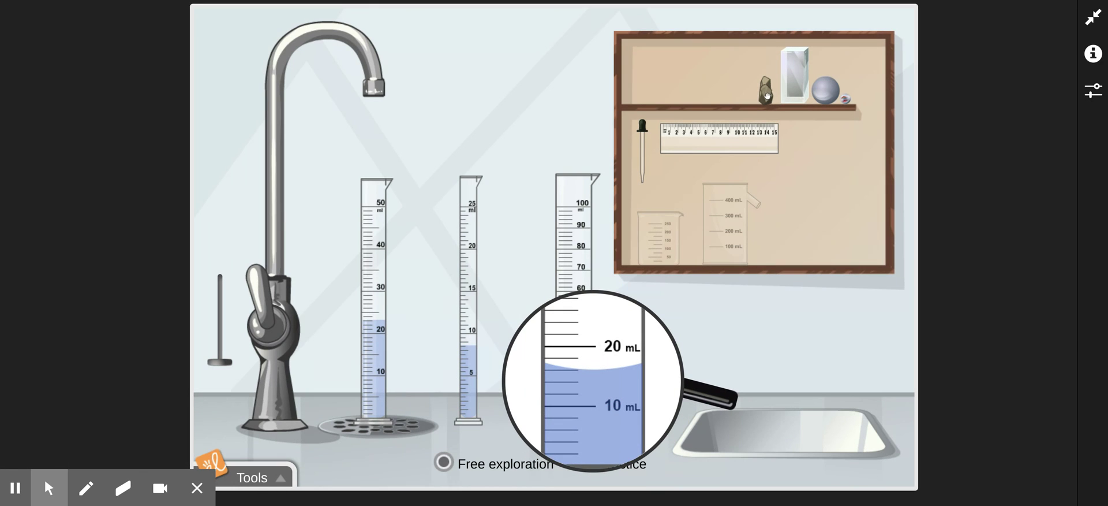
drag(767, 96, 556, 300)
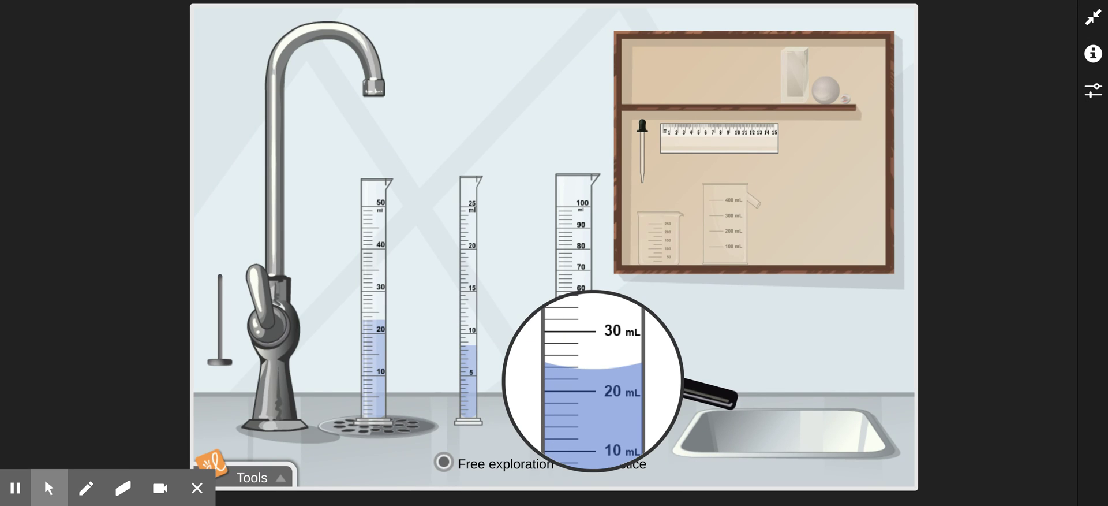
Return the magnifier, the 100 mL cylinder and the 25 mL cylinder to the shelf
click(575, 375)
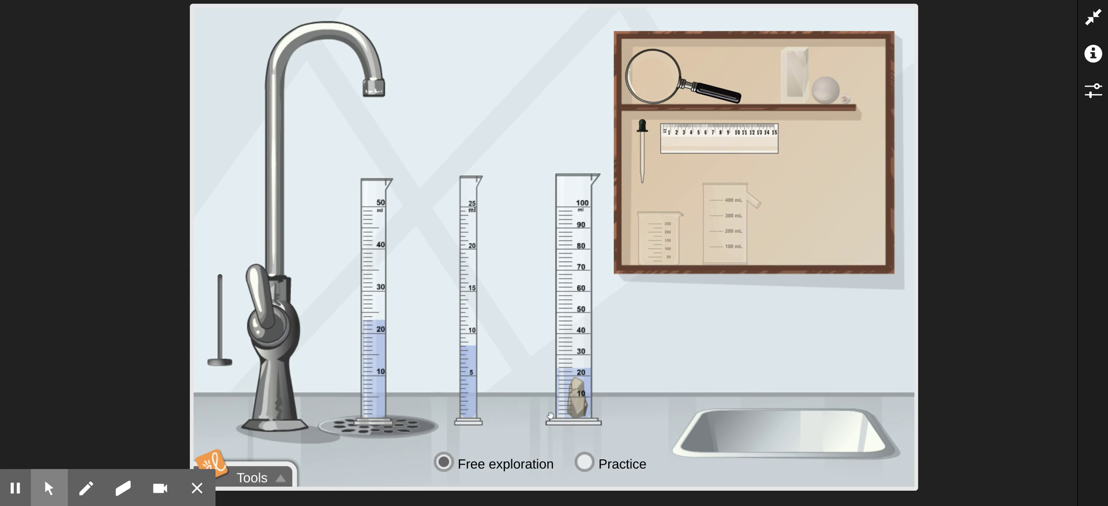
click(579, 370)
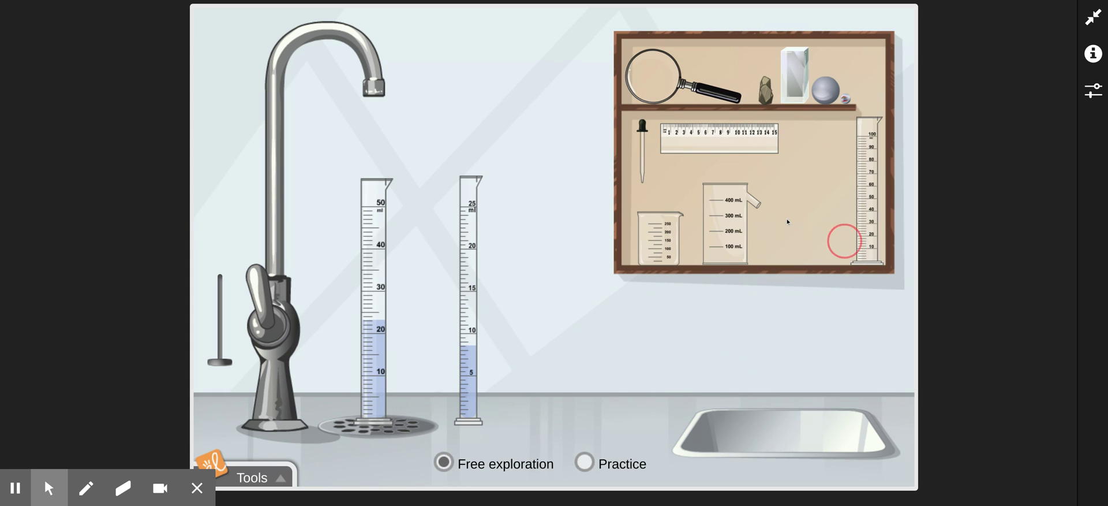
click(465, 341)
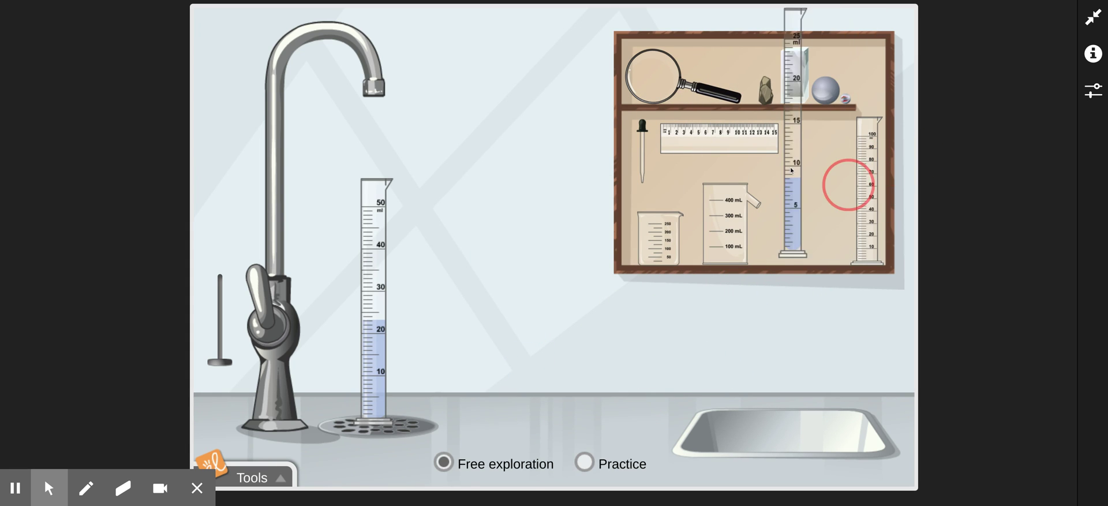
Shelve the 50 mL cylinder and set the 400 mL overflow and 250 mL beakers on the counter
click(384, 249)
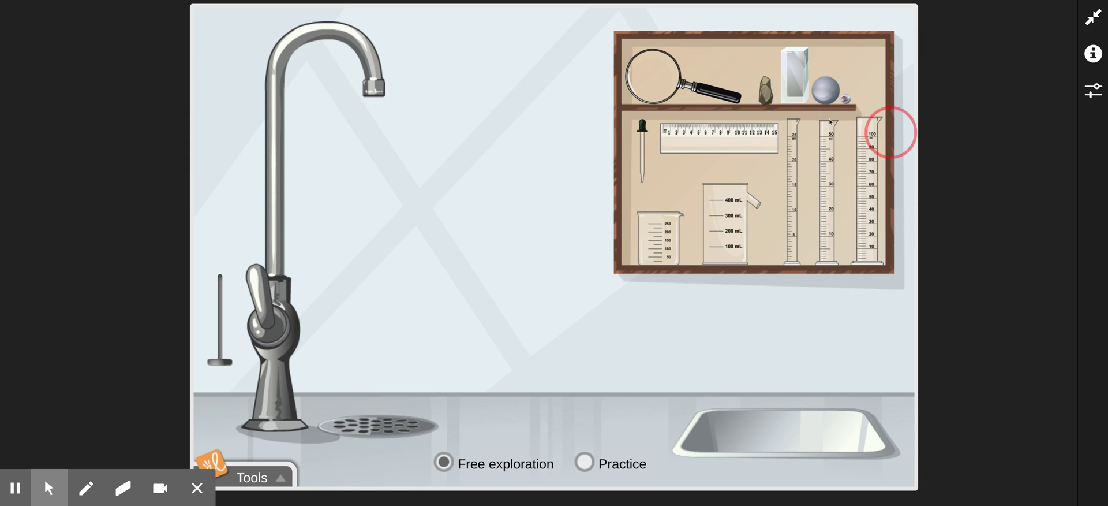
drag(721, 202, 392, 327)
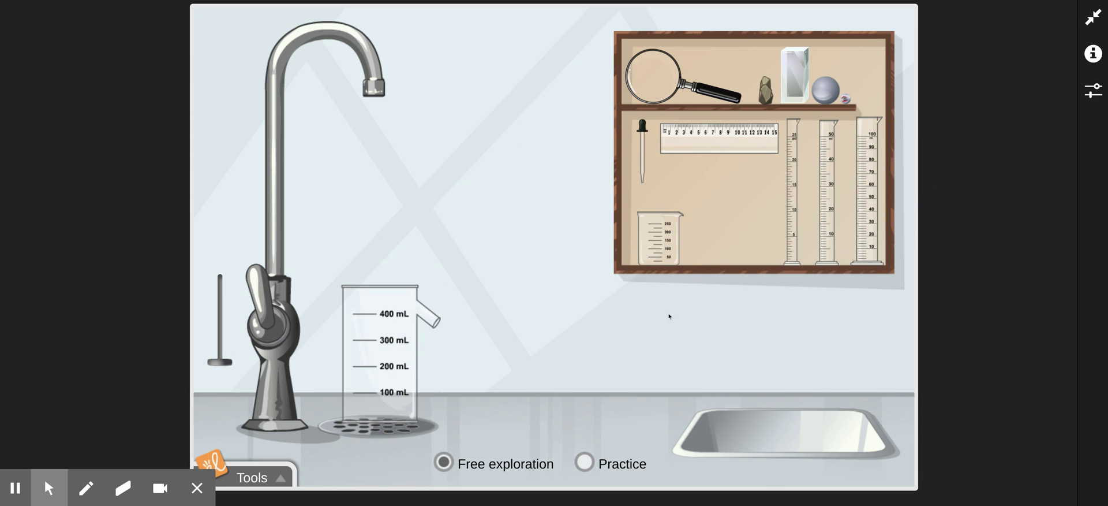
drag(646, 252, 457, 438)
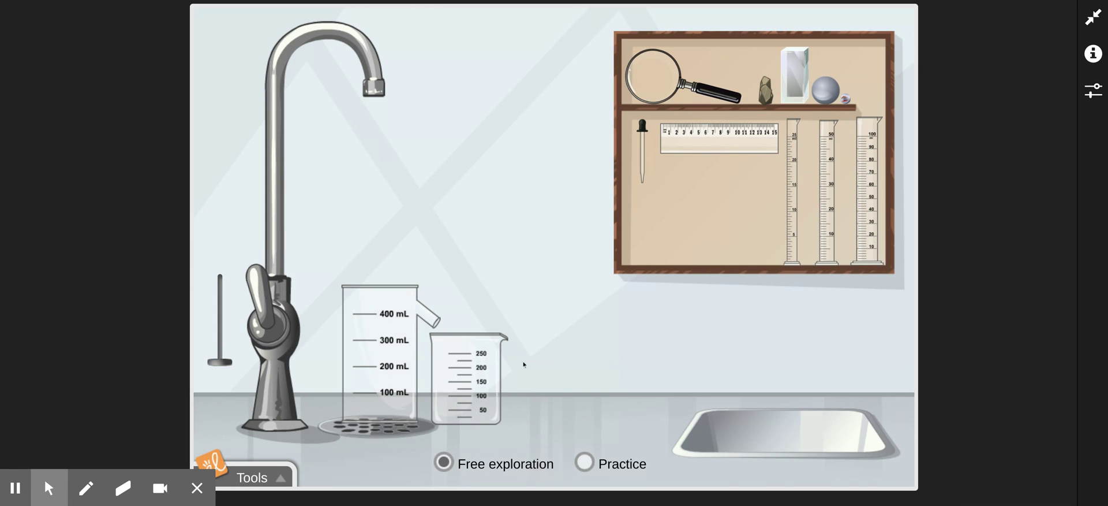
drag(517, 409, 672, 388)
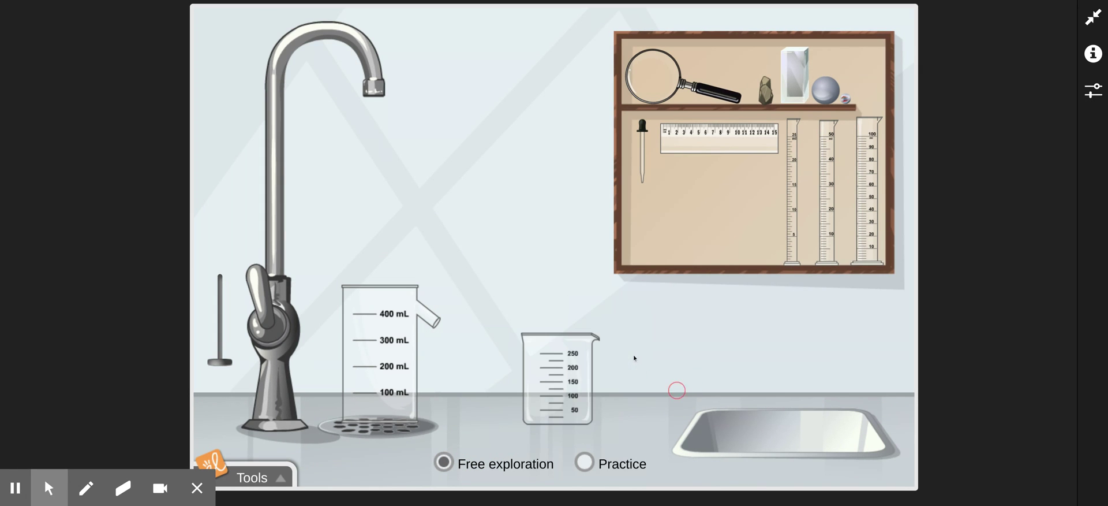
click(219, 370)
Fill the overflow beaker to 400 mL and slide the 250 mL beaker under its spout
click(236, 139)
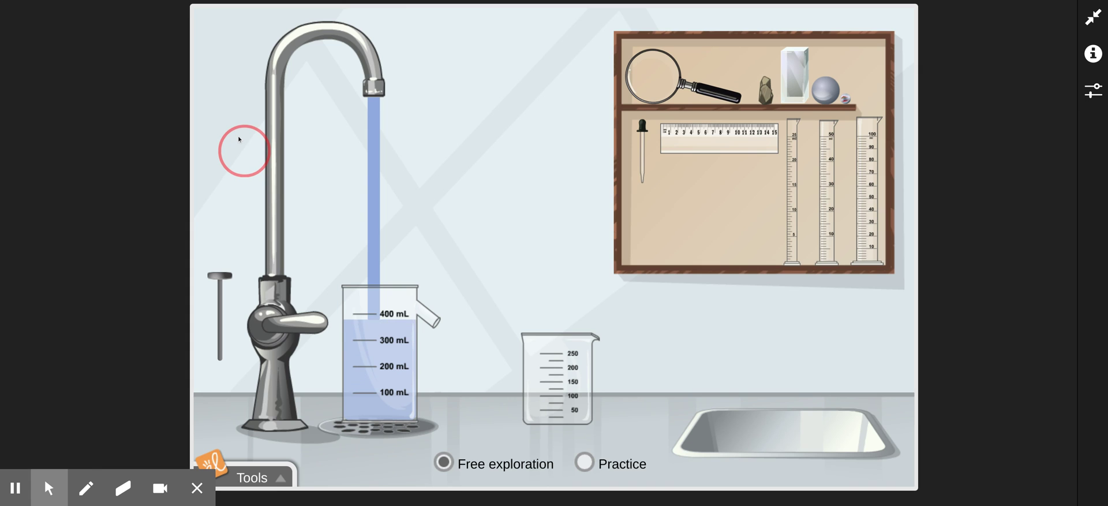
drag(239, 139, 235, 141)
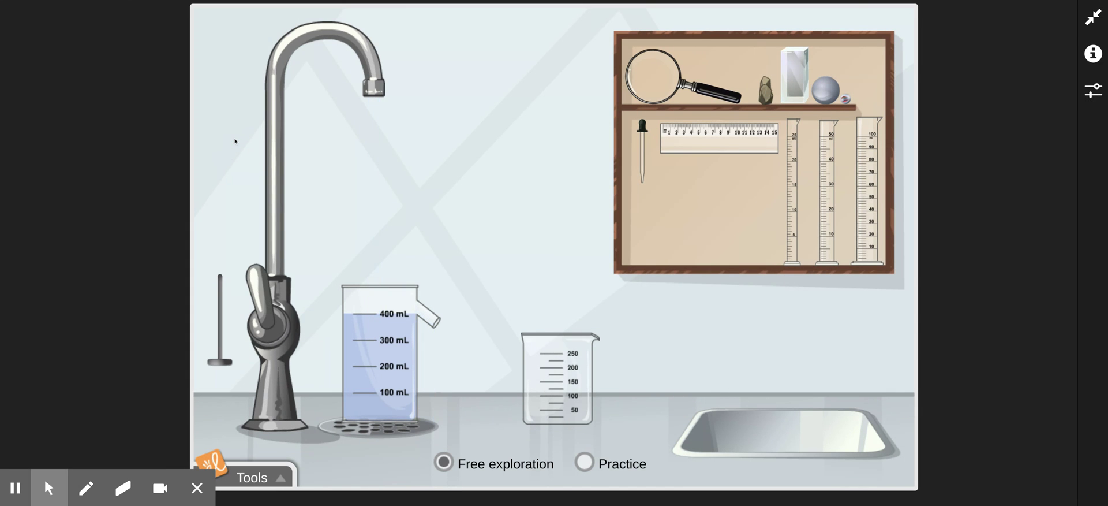
drag(594, 413, 501, 413)
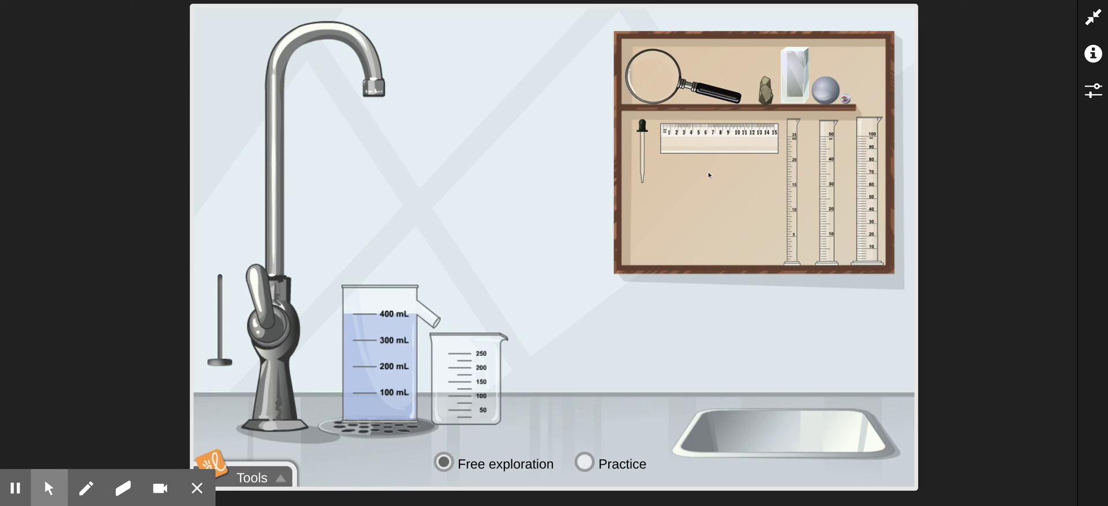
Lift the rock toward the overflow beaker, then pull it out and return it to the shelf
drag(767, 100, 380, 232)
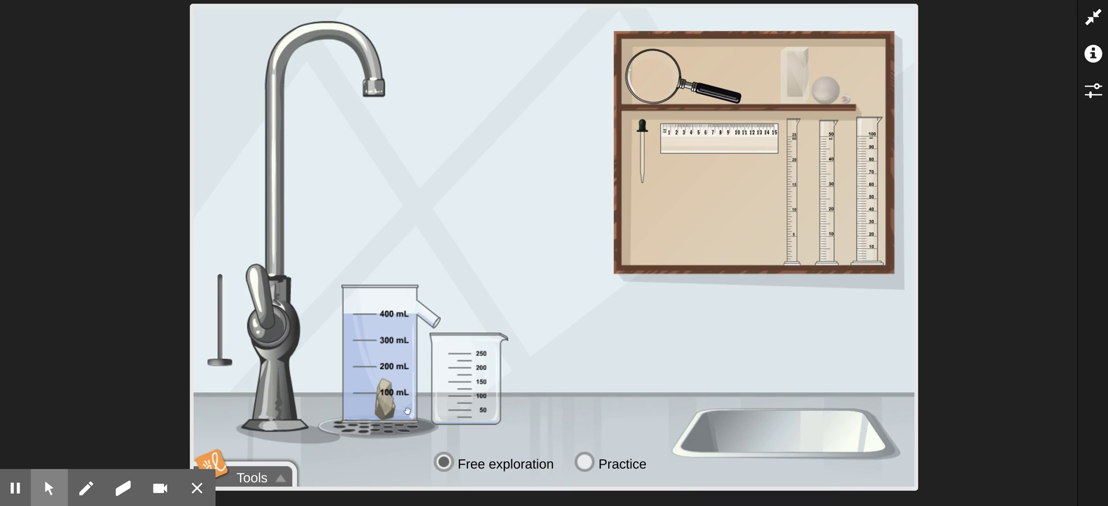
drag(395, 398, 647, 239)
mouse_move(458, 365)
mouse_down()
mouse_move(345, 170)
mouse_move(355, 235)
mouse_move(469, 367)
mouse_move(450, 375)
mouse_up()
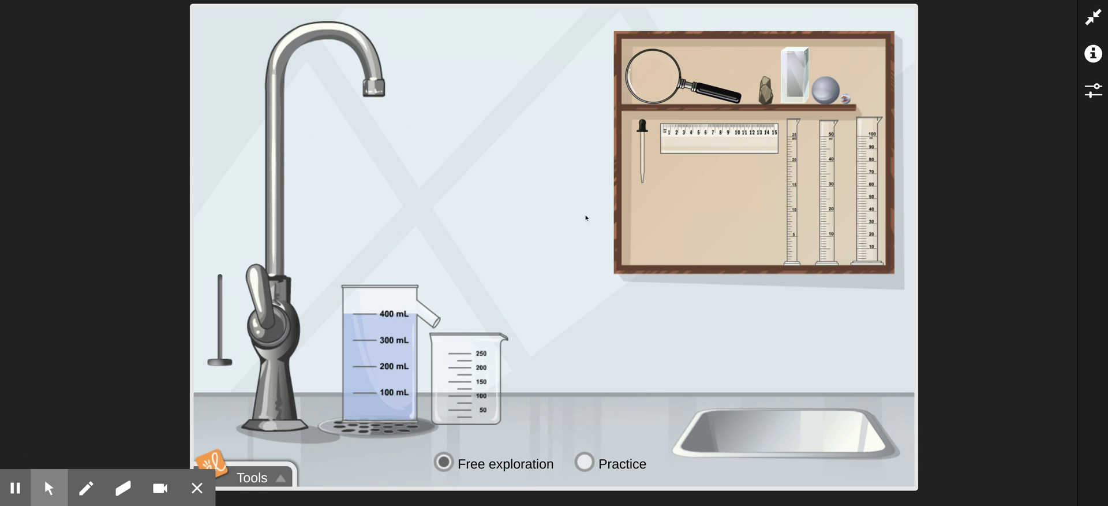
Sink the rock in the full overflow beaker and set the 250 mL beaker beside the spout
drag(764, 93, 418, 284)
drag(451, 375, 574, 396)
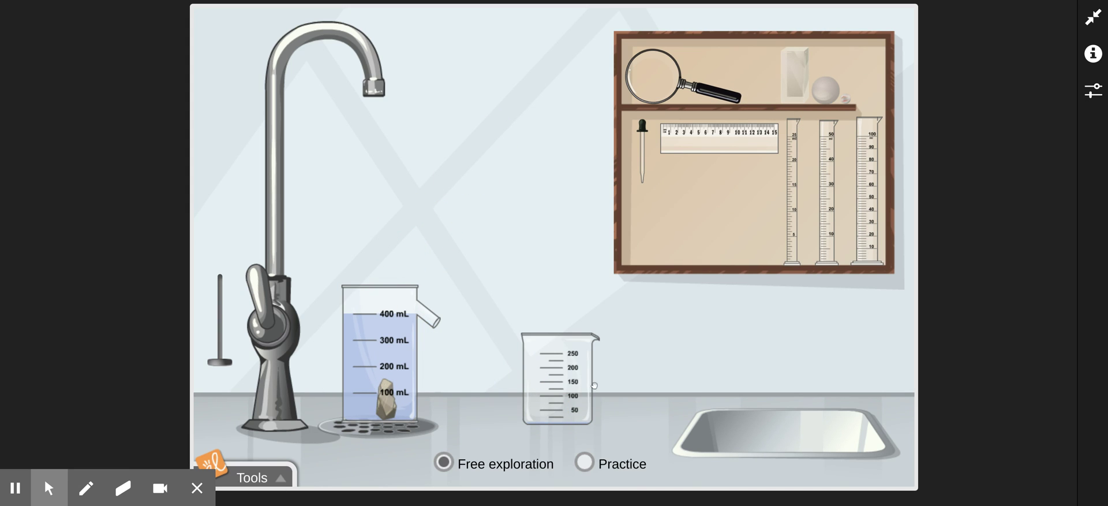
drag(560, 402, 566, 437)
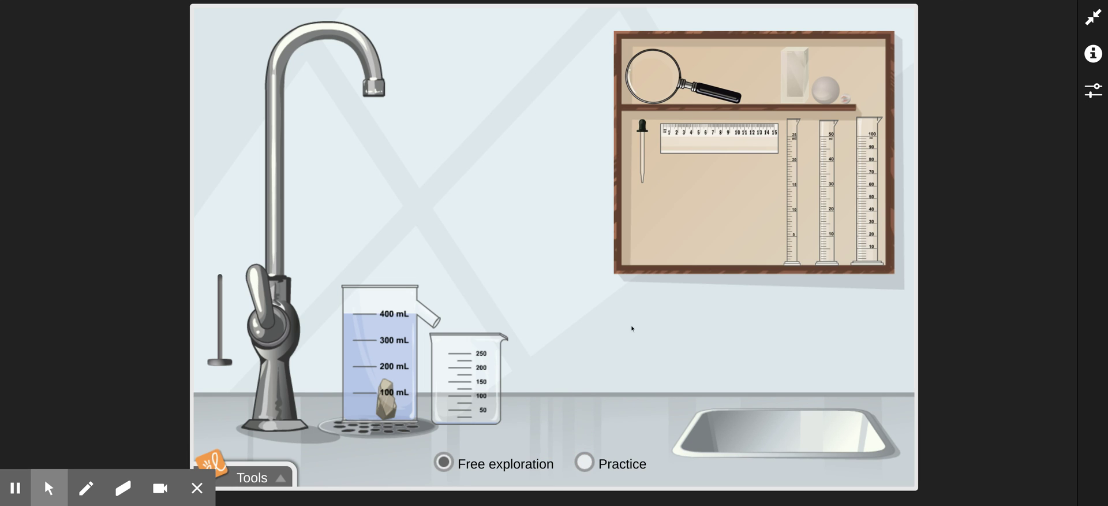
Pour the caught water into the 25 mL cylinder, read it between 5 and 10 mL, and shelve the tools
drag(797, 189, 551, 346)
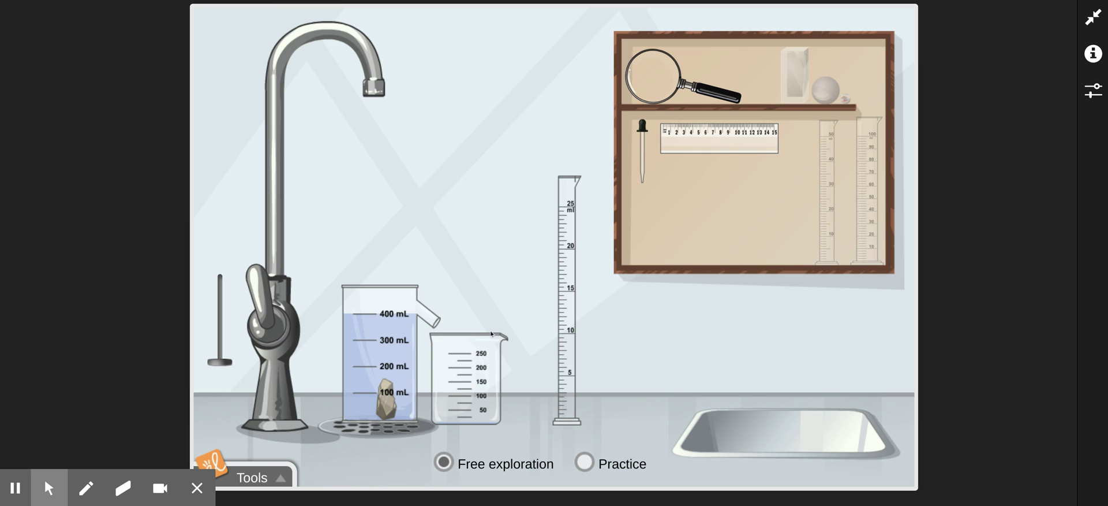
drag(474, 360, 569, 168)
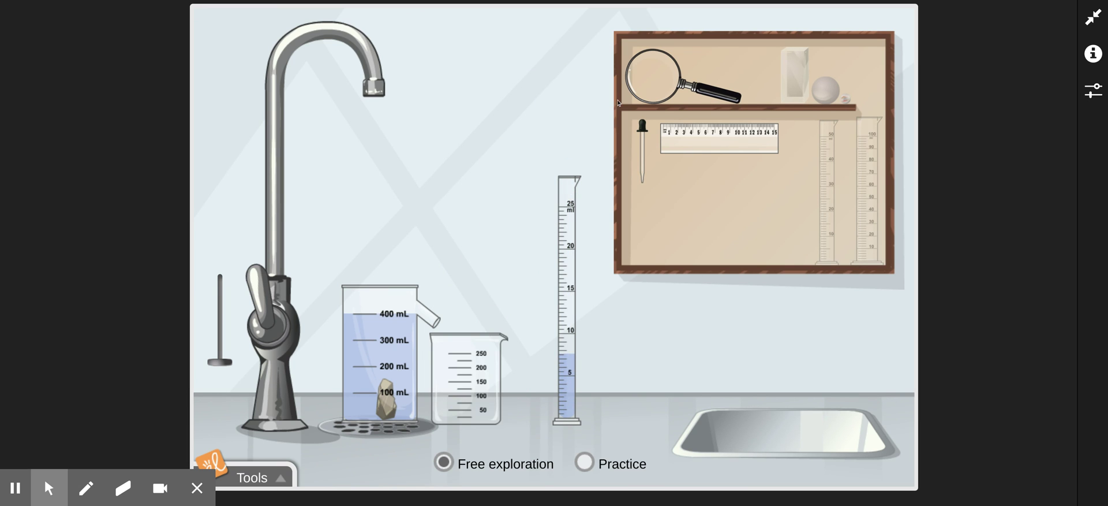
drag(617, 103, 589, 385)
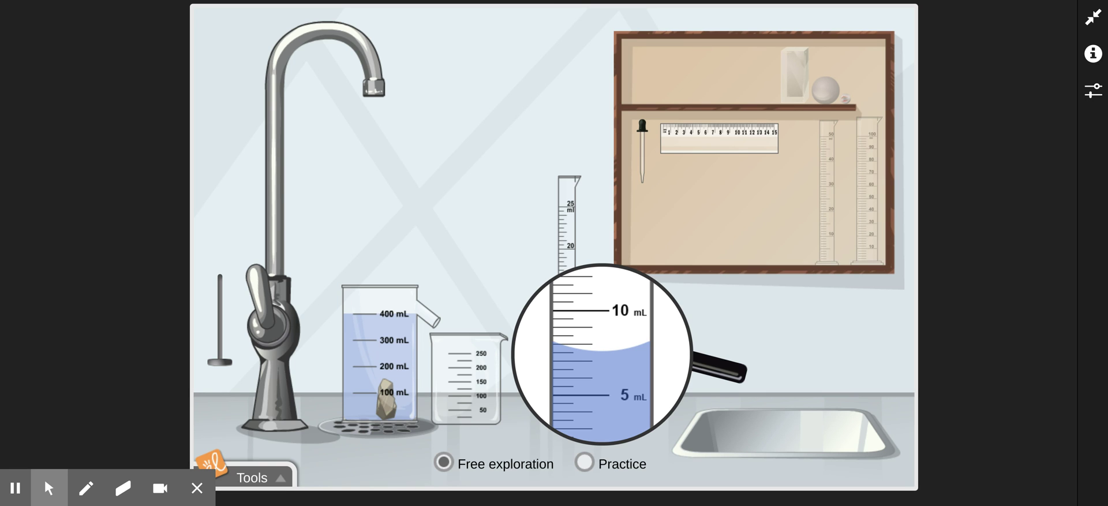
drag(631, 357, 741, 168)
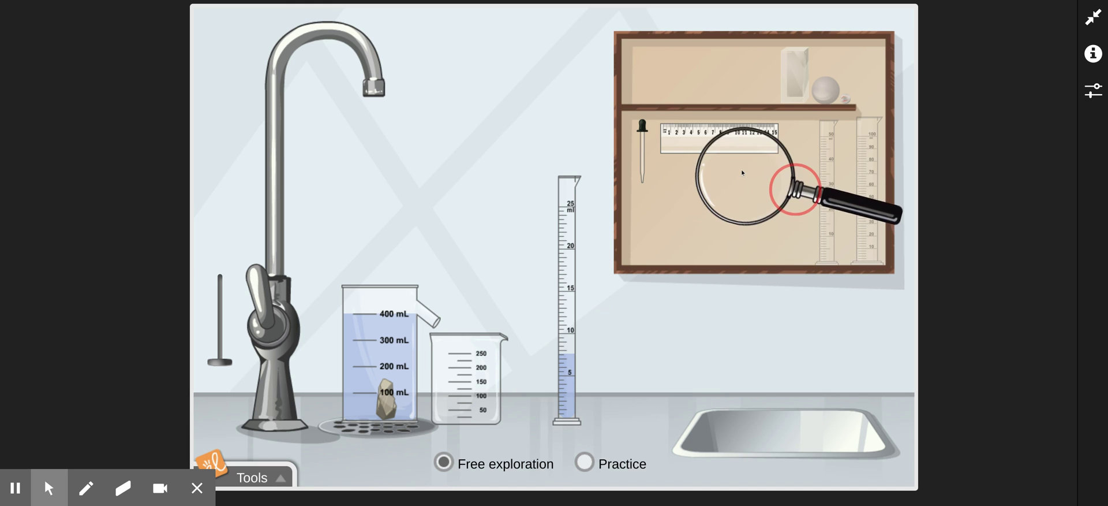
drag(569, 280, 689, 114)
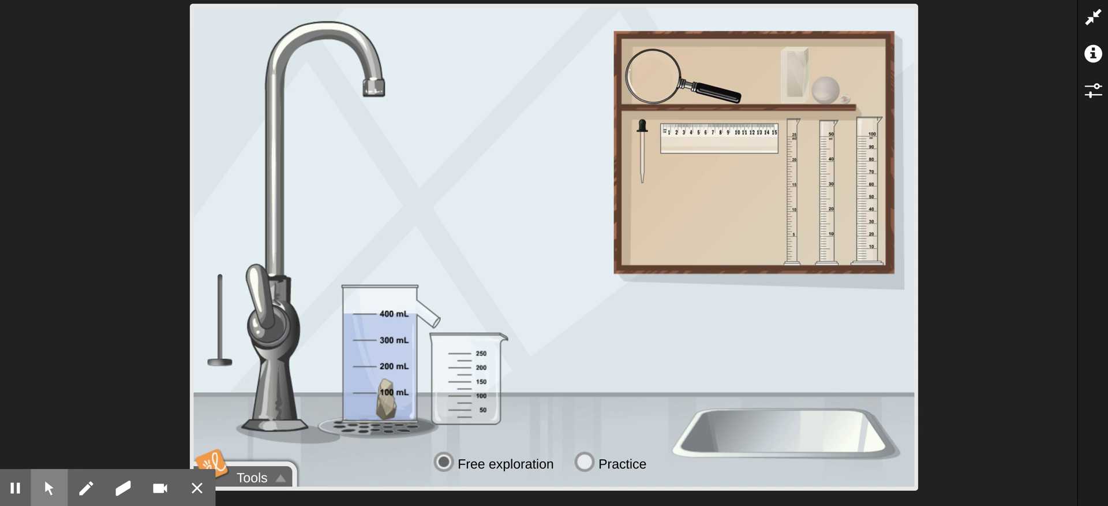
Lift the rock from the 400 mL overflow beaker back onto the top shelf, leaving only water
drag(386, 398, 773, 19)
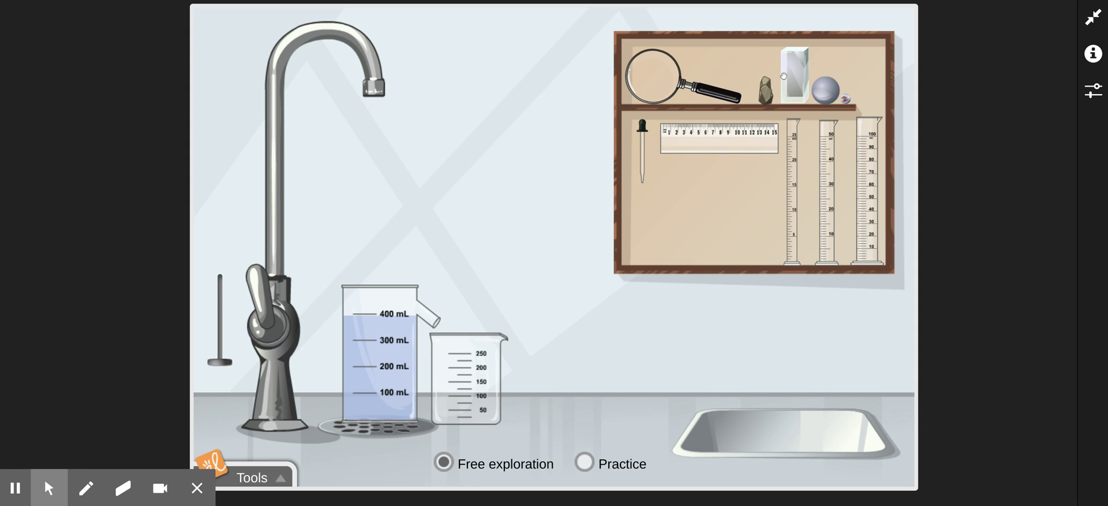